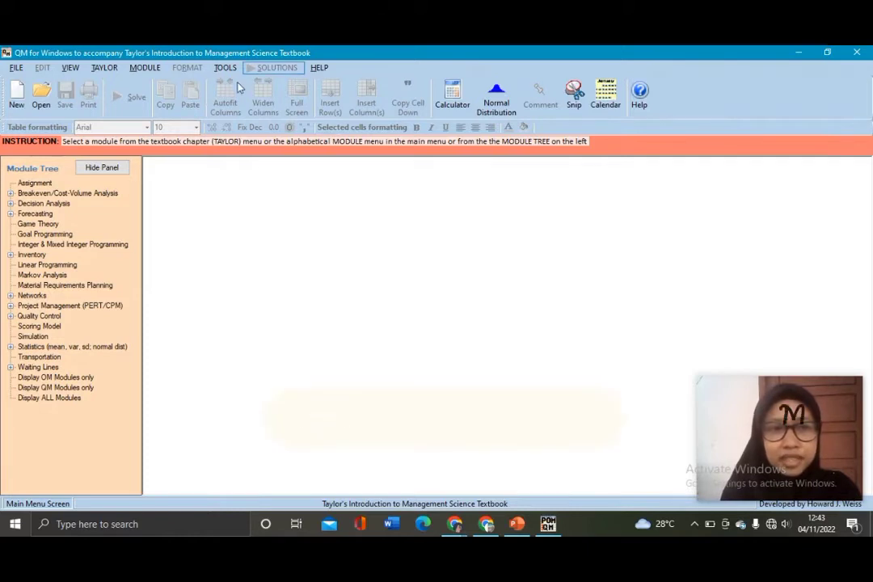
Step: Open the Assignment module and start a new data set
left_click(144, 68)
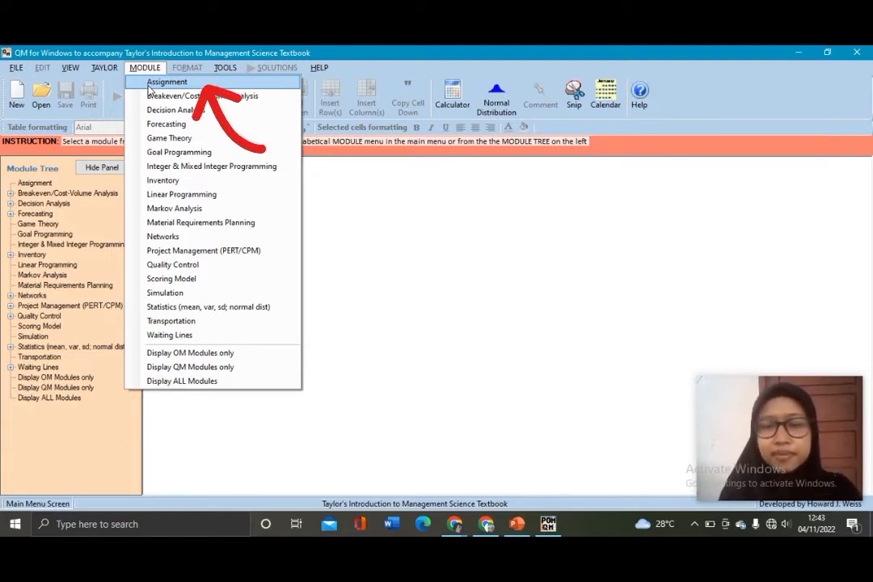
left_click(148, 87)
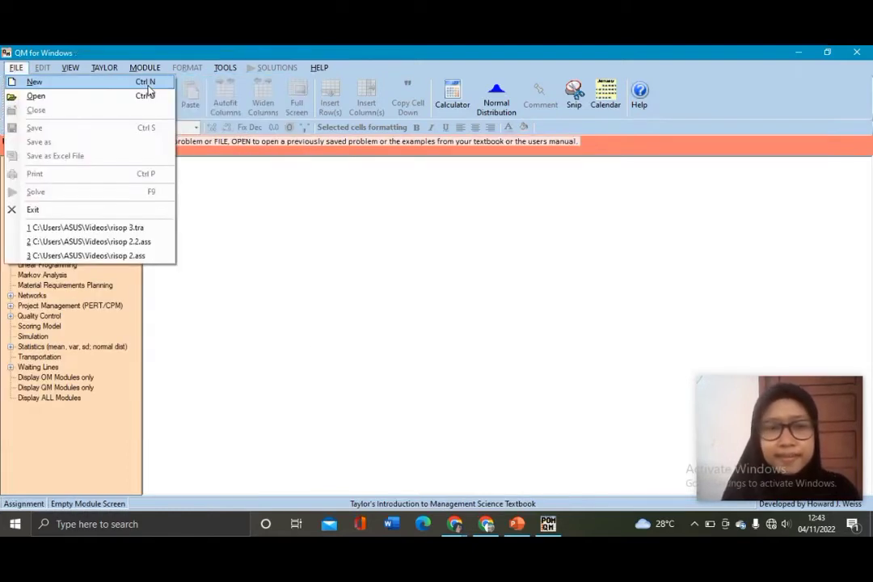
left_click(107, 82)
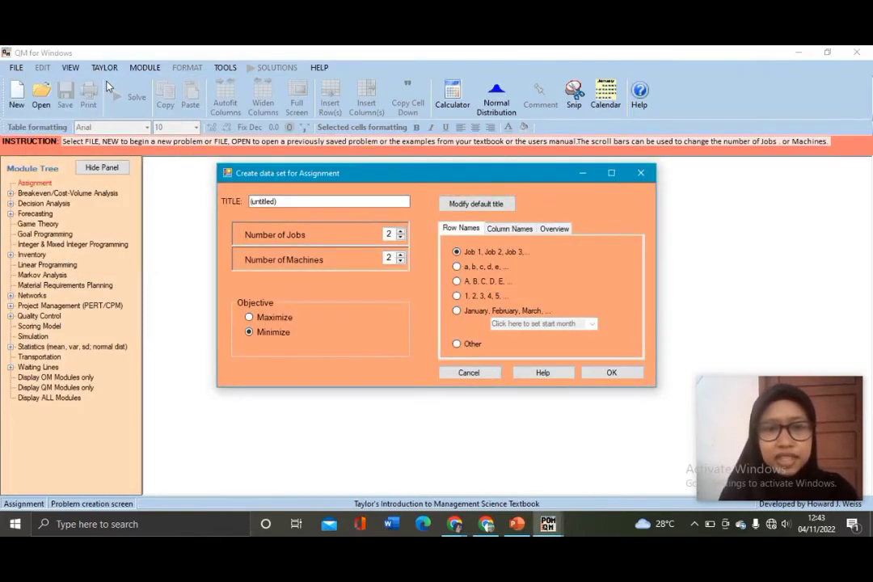
Step: Replace the default data set title with "Perusahaan Panca Logam", taking the company name from the problem slide in PowerPoint
left_click(344, 204)
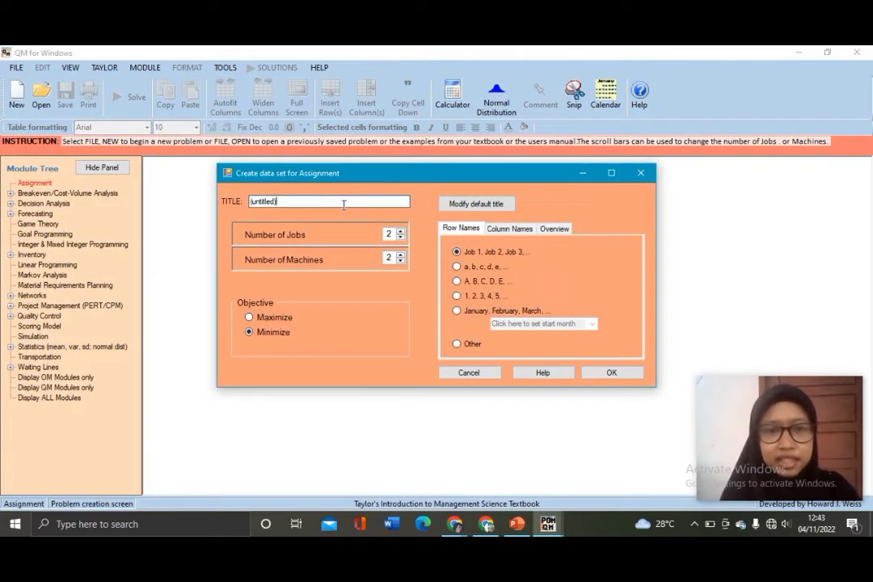
key("BackSpace")
key("BackSpace")
key("BackSpace")
key("BackSpace")
key("BackSpace")
key("BackSpace")
key("BackSpace")
key("BackSpace")
key("BackSpace")
key("BackSpace")
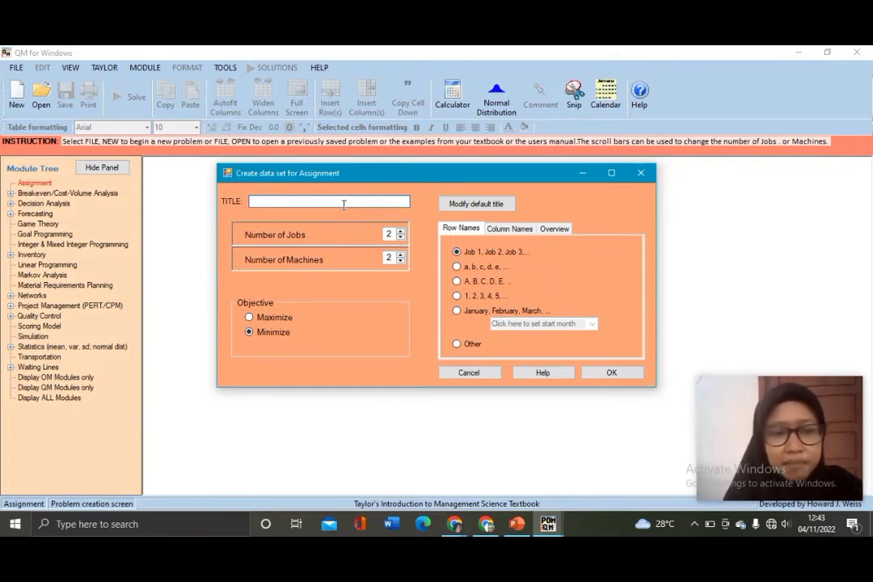
key("alt+Tab")
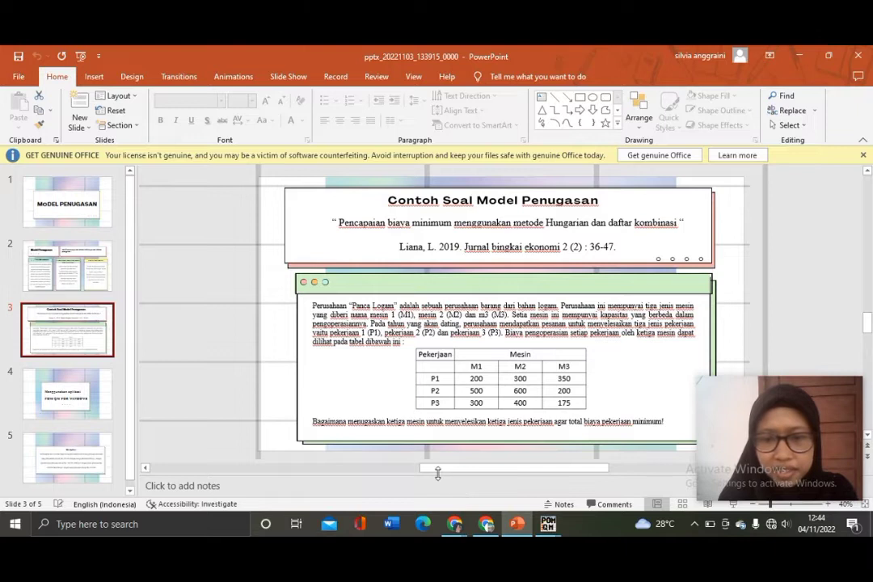
key("alt+Tab")
type("Pe")
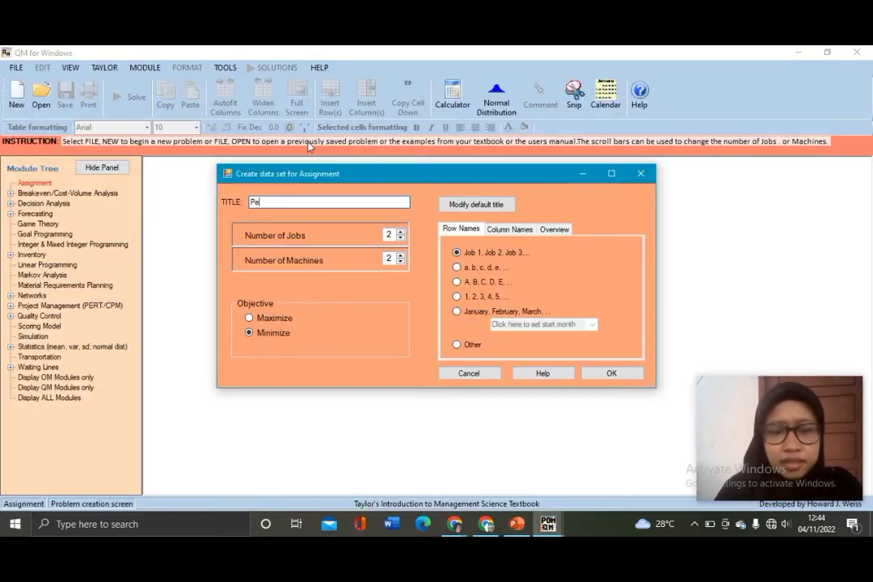
type("rusahaan ")
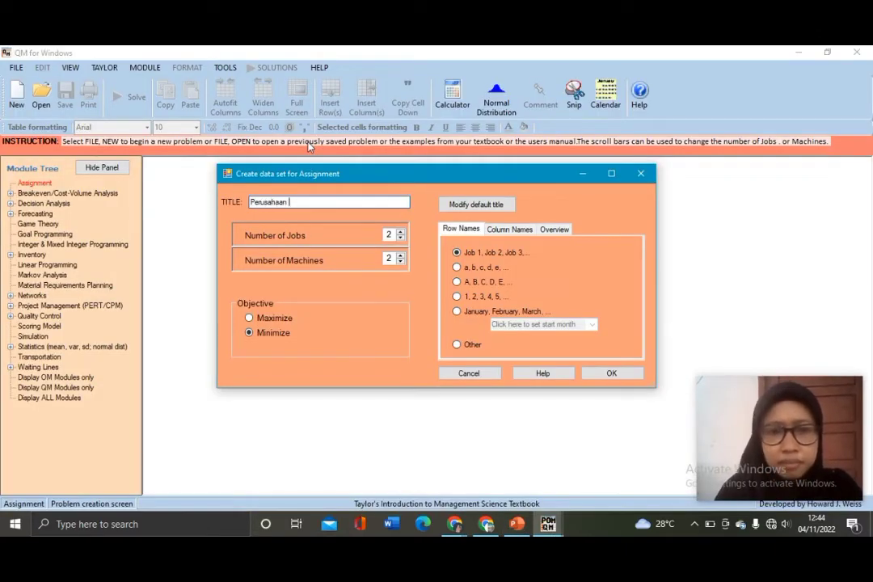
type("Panca Logam")
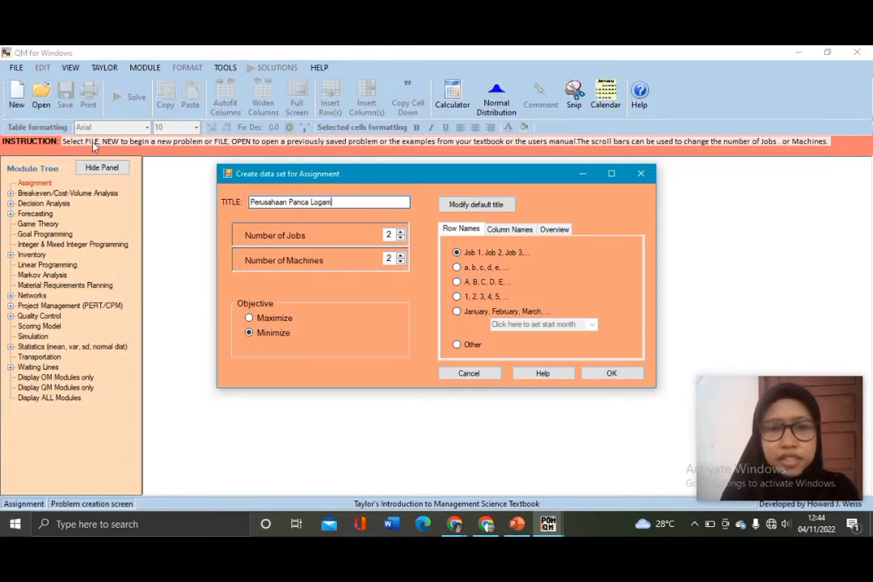
Step: Consult the problem table in PowerPoint and create the Assignment data set with 3 jobs and 3 machines
left_click(517, 524)
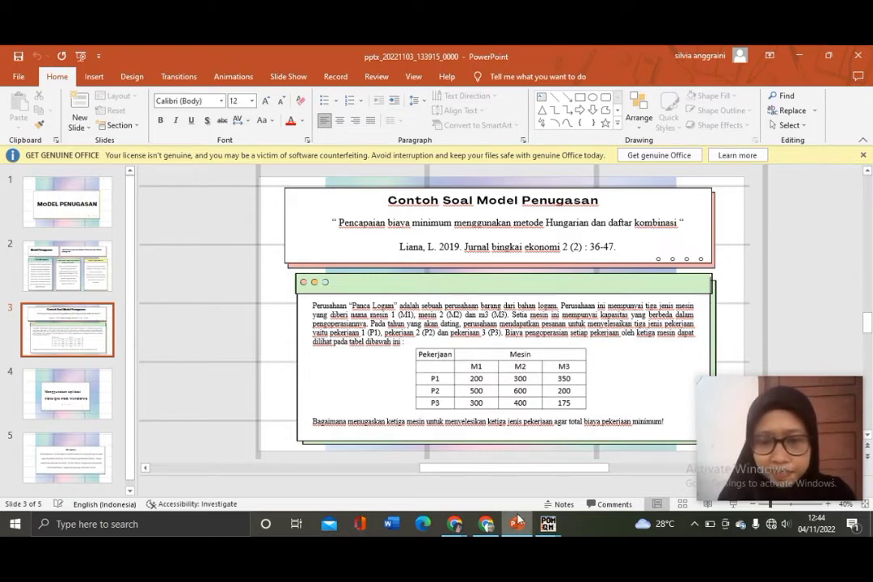
mouse_move(547, 529)
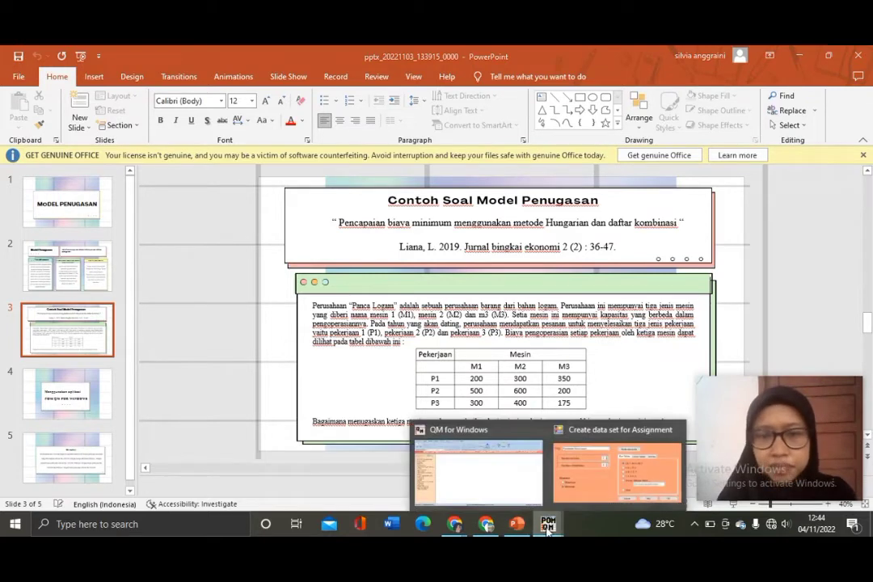
left_click(588, 485)
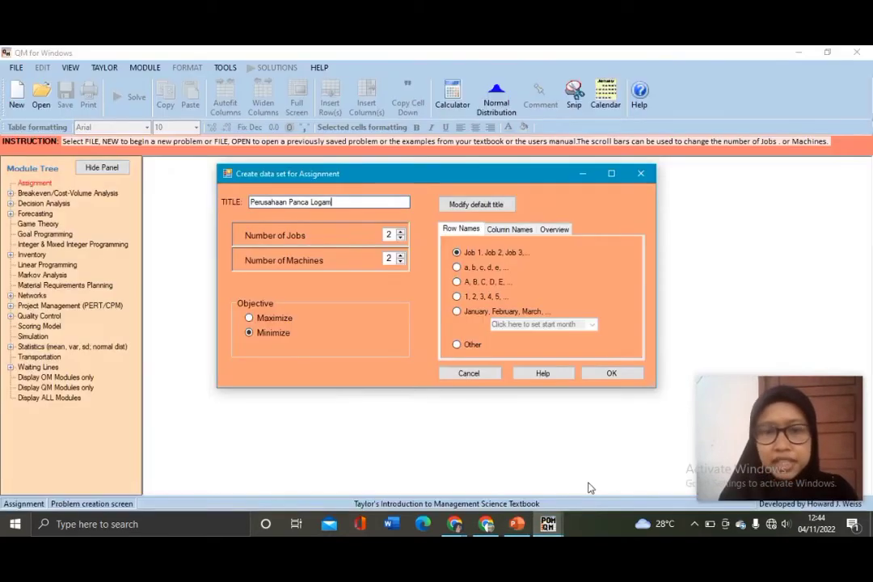
left_click(400, 232)
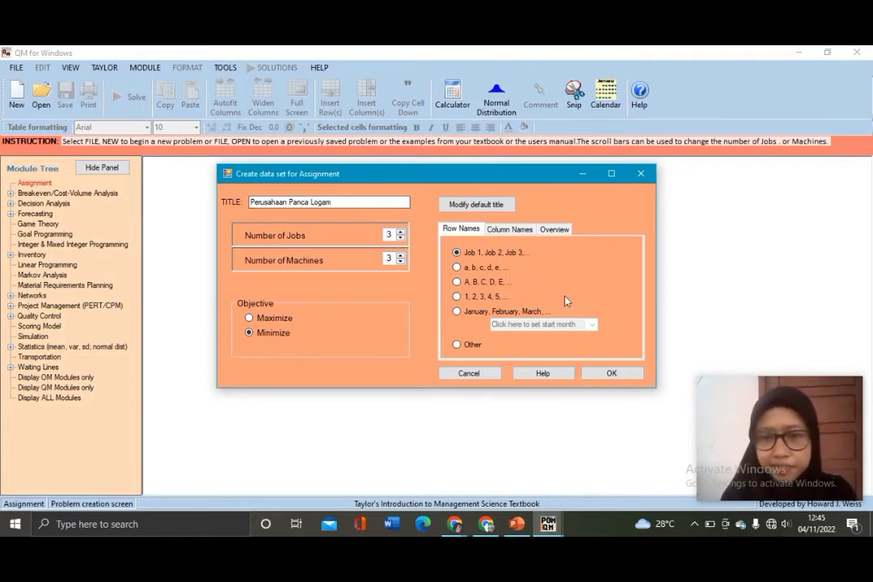
left_click(590, 373)
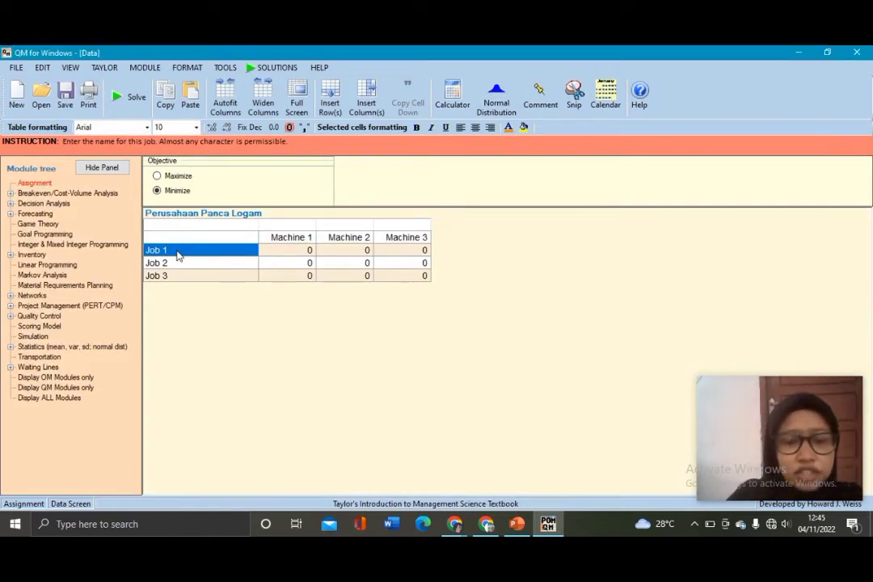
Step: Rename the three rows of the data table Mesin 1, Mesin 2 and Mesin 3
type("mW")
key("BackSpace")
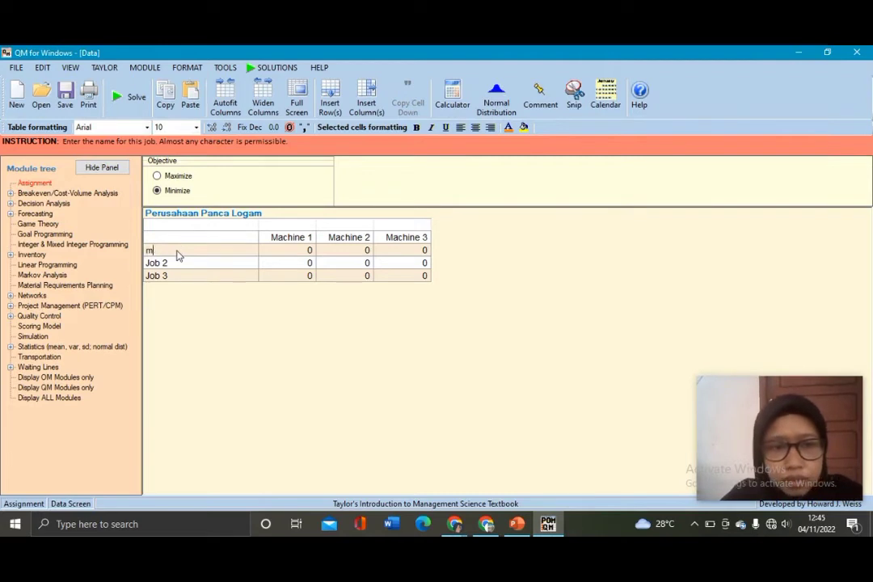
key("BackSpace")
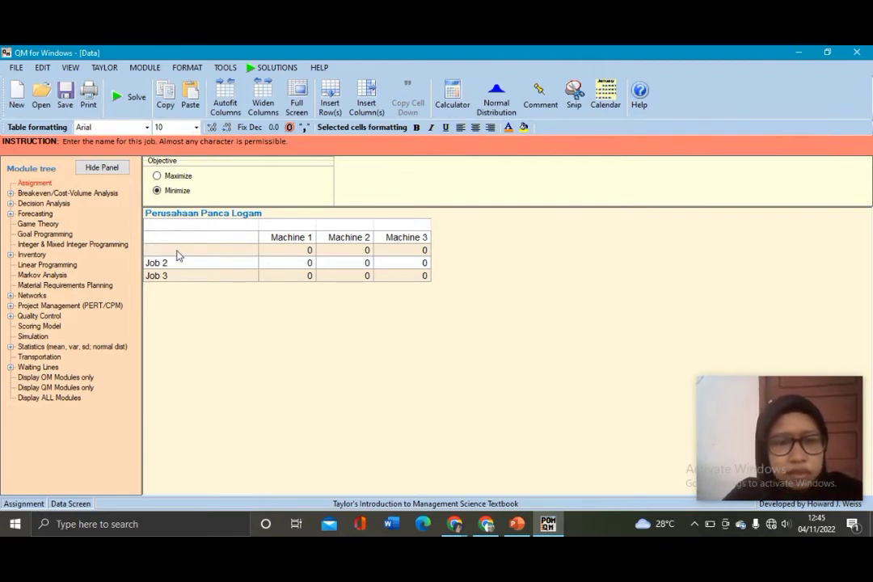
type("Mesin 1")
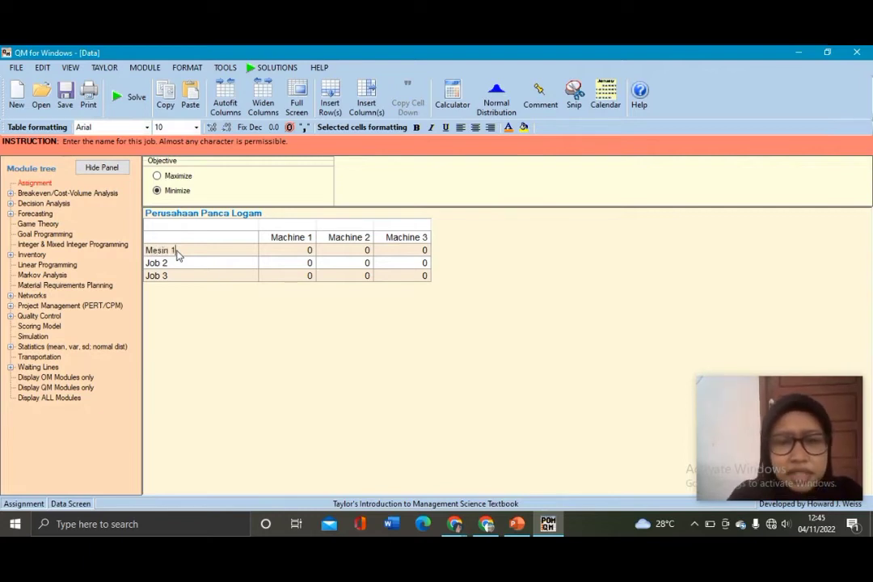
key("Return")
type("M")
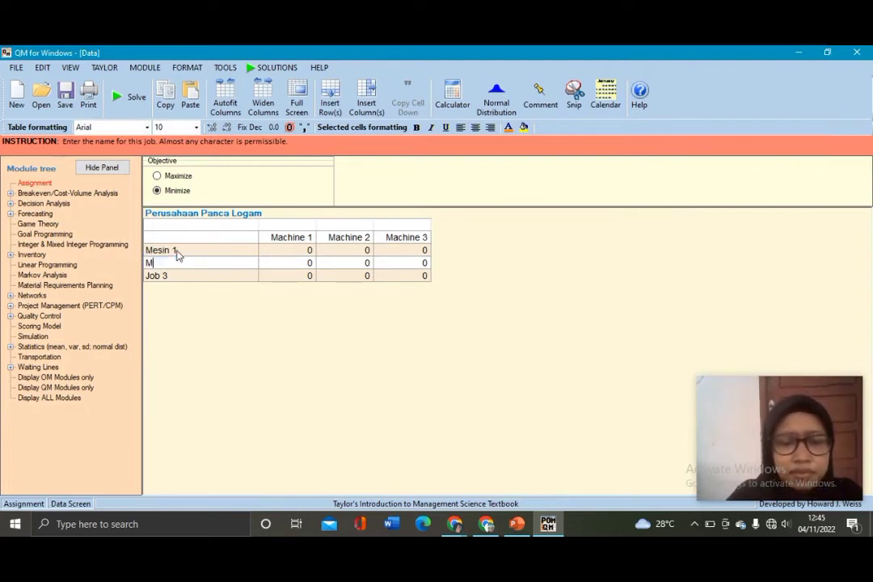
type("esin 2")
key("Return")
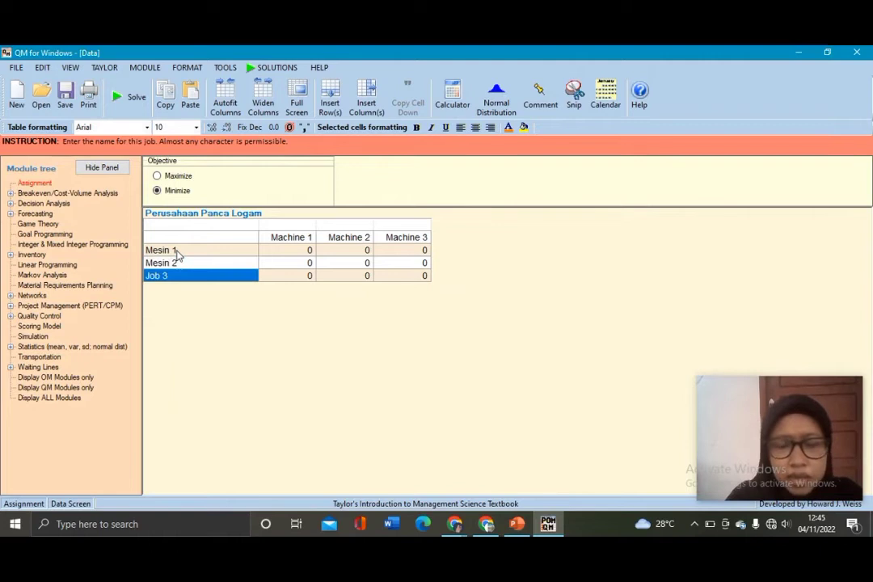
type("MESI")
key("BackSpace")
key("BackSpace")
key("BackSpace")
type("esin 3")
Step: Rename the Machine 1 column heading to Pekerjaan 1
key("Tab")
key("Tab")
key("Up")
key("Up")
key("Up")
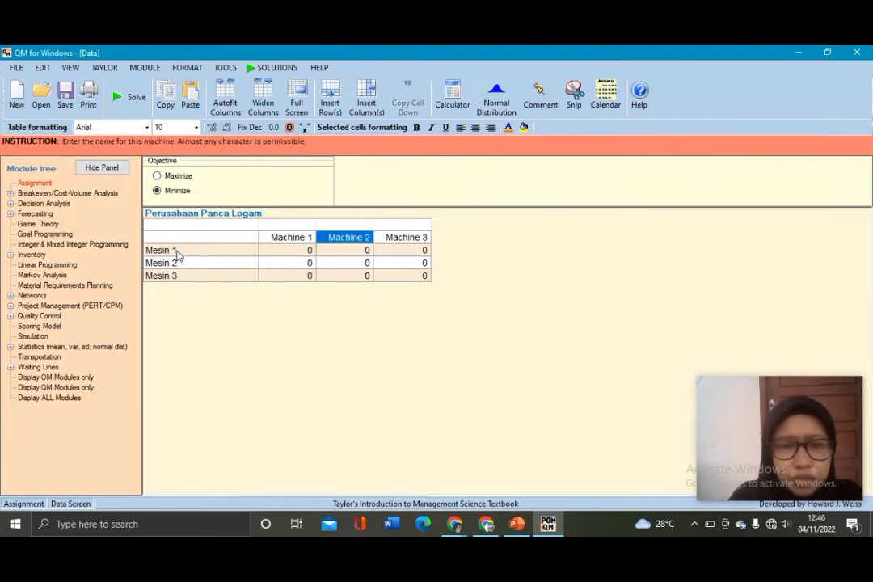
key("Left")
type("Pe")
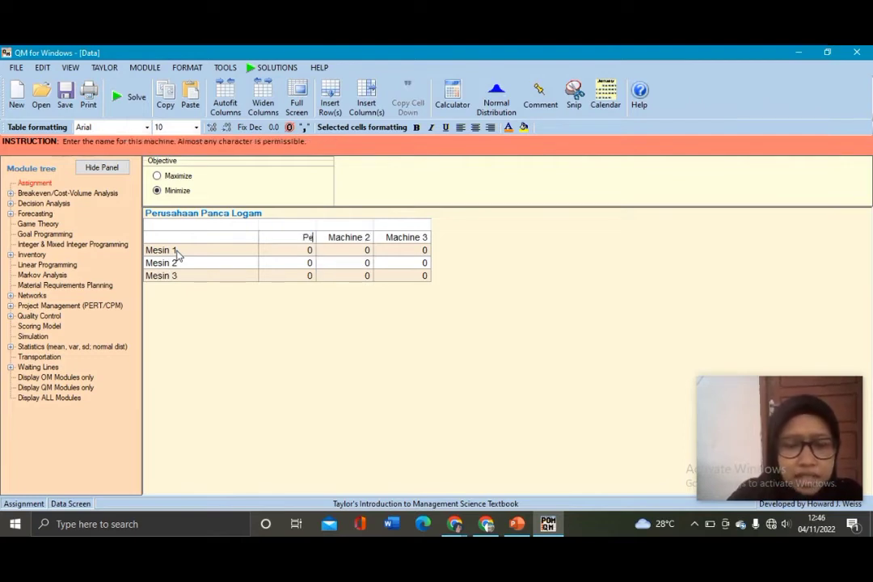
type("kerjaan 1")
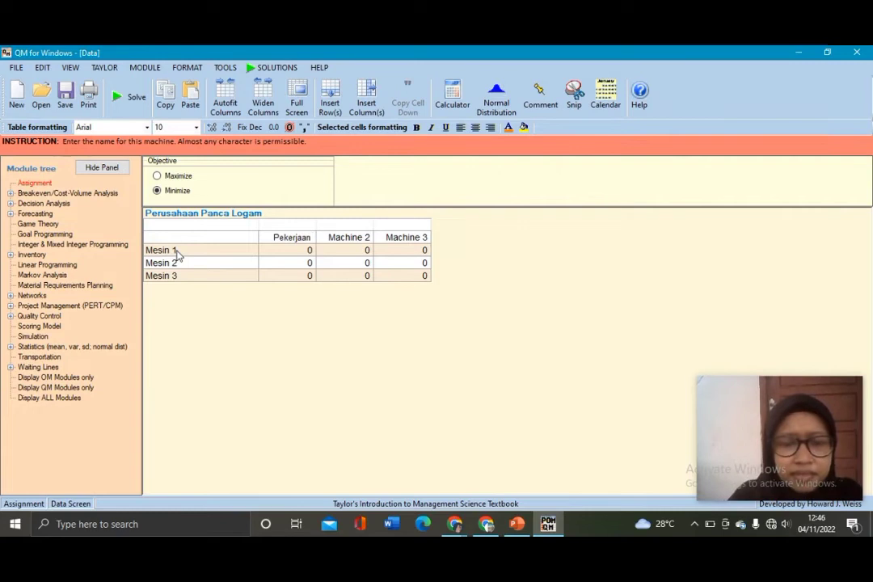
Step: Rename the Machine 2 and Machine 3 column headings to Pekerjaan 2 and Pekerjaan 3
key("Tab")
type("P")
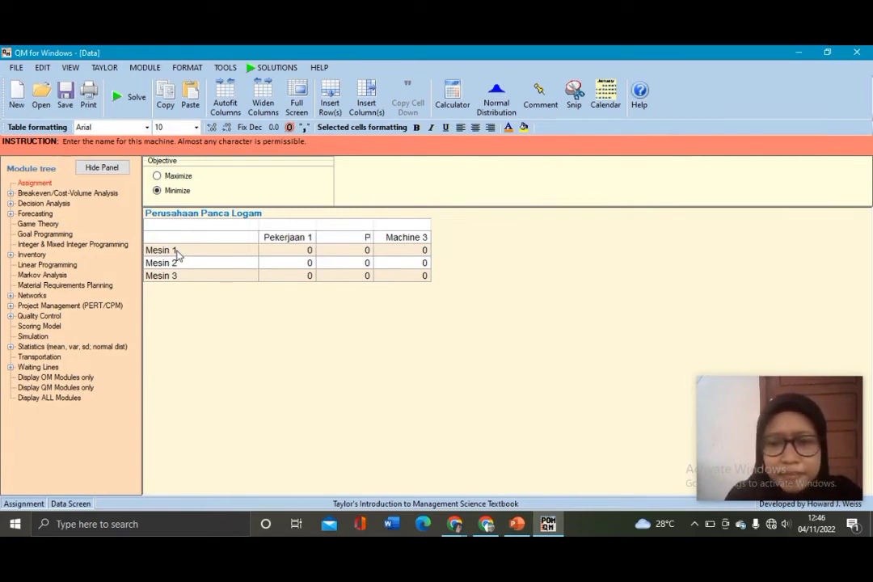
type("ekerjaa")
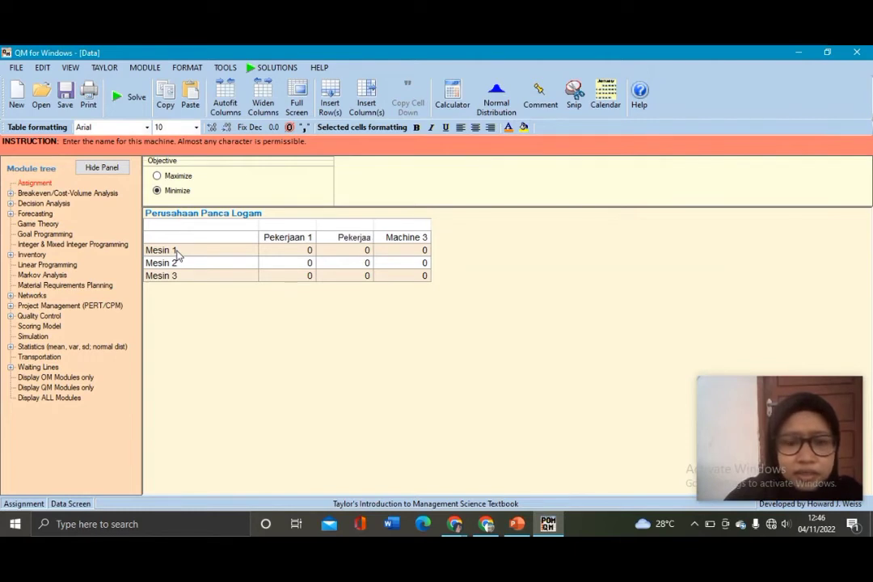
type("n 1")
key("BackSpace")
type("2")
key("Return")
key("Up")
key("Right")
type("Peker")
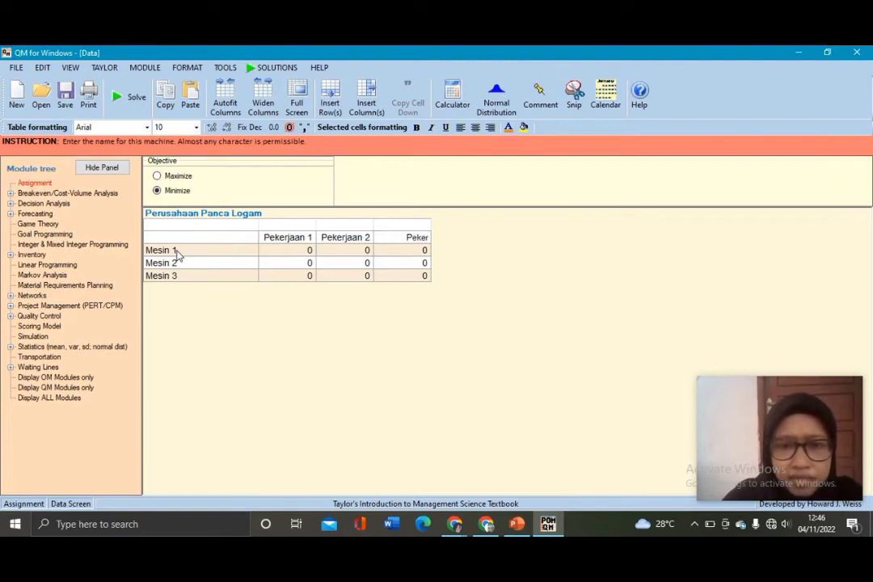
type("jaan 3")
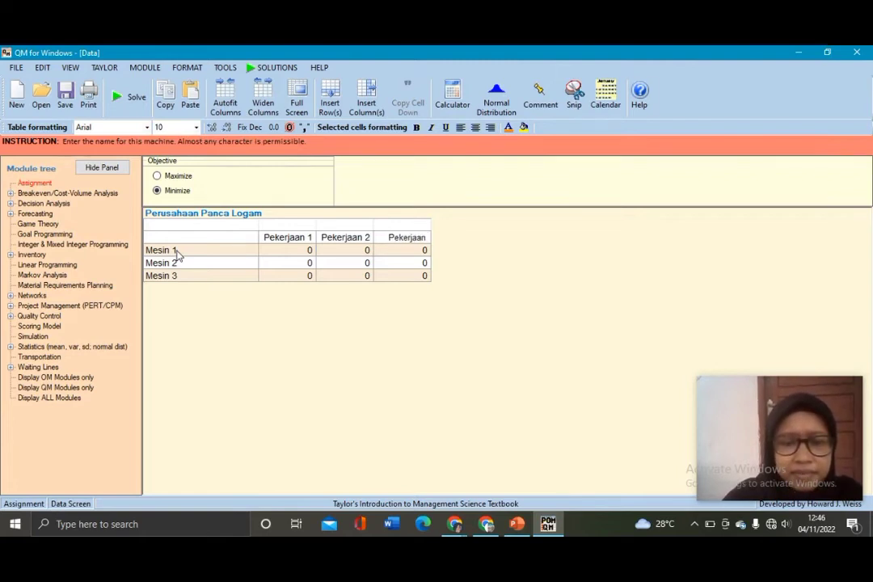
key("Return")
Step: Enter the Pekerjaan 1 costs: 200 for Mesin 1, 300 for Mesin 2 and 300 for Mesin 3
key("Left")
key("Left")
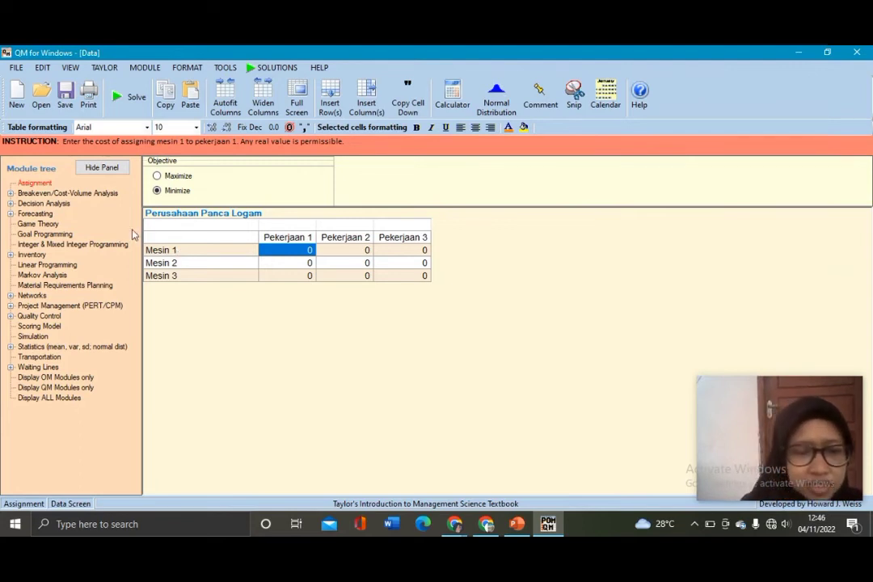
type("200")
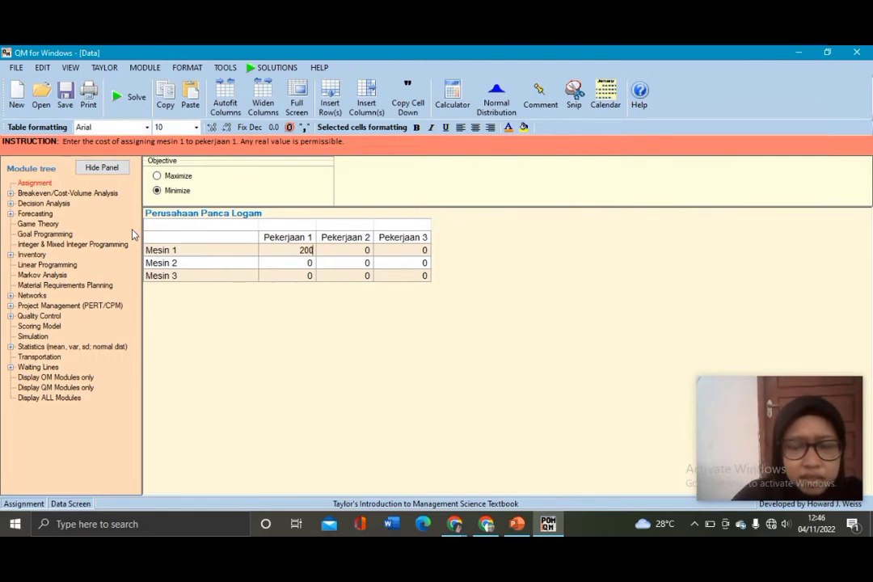
key("Return")
type("300")
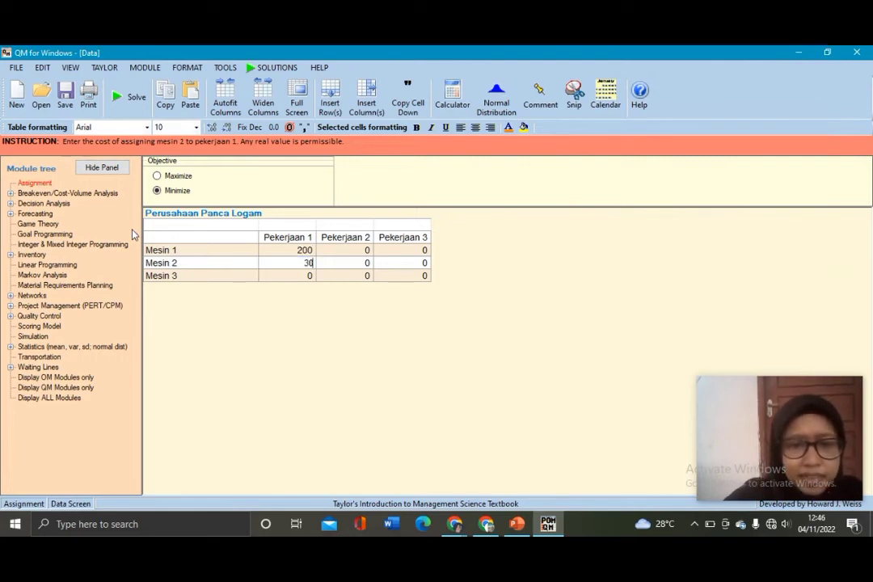
key("Return")
type("300")
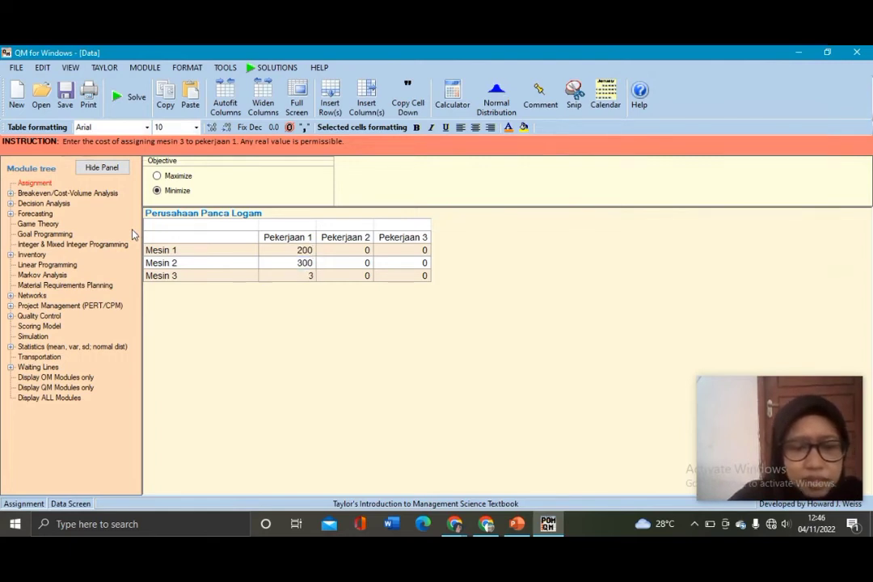
key("Return")
Step: Enter the Pekerjaan 2 costs: 500 for Mesin 1, 600 for Mesin 2 and 200 for Mesin 3
key("Up")
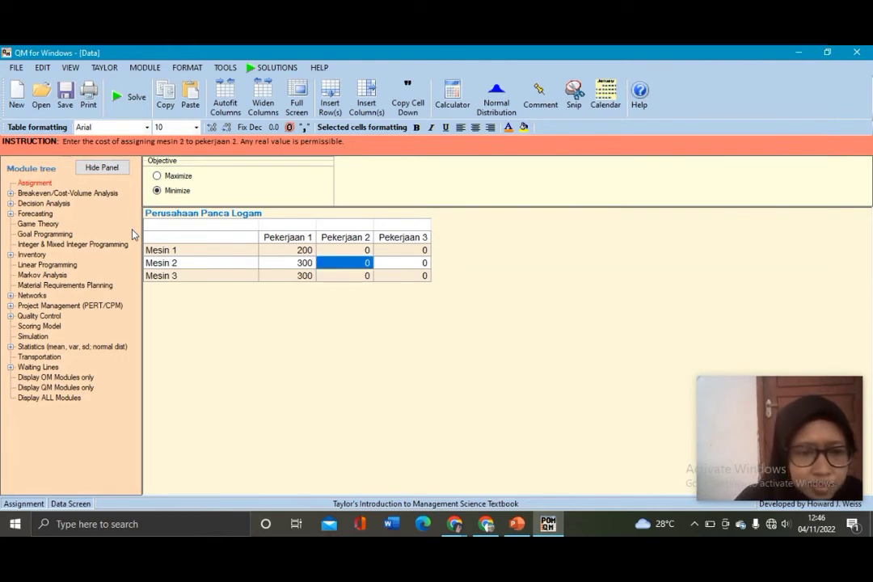
key("Up")
type("500")
key("Return")
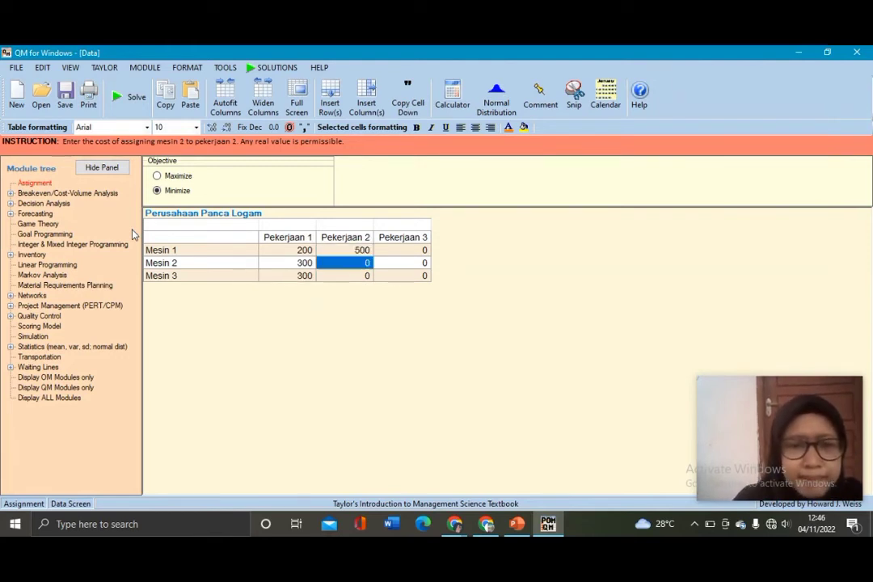
type("600")
key("Return")
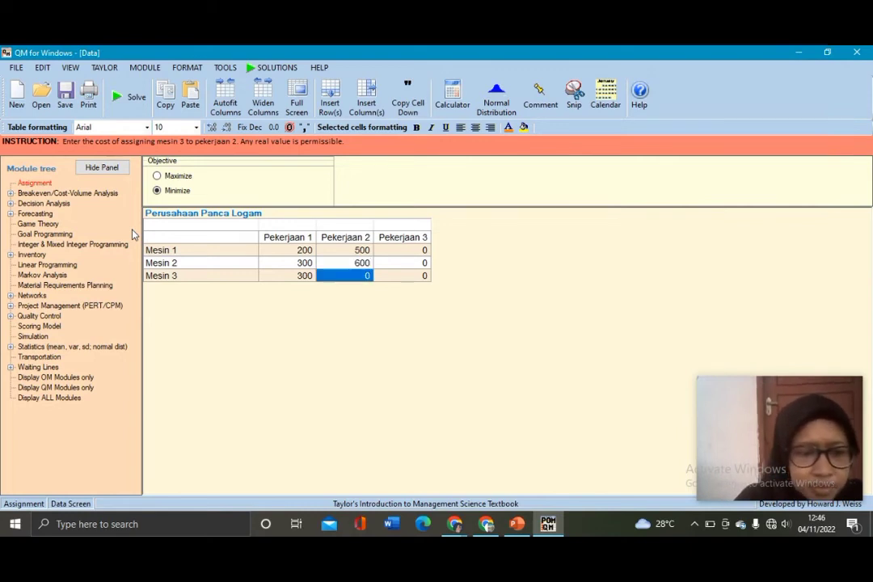
type("200")
key("Return")
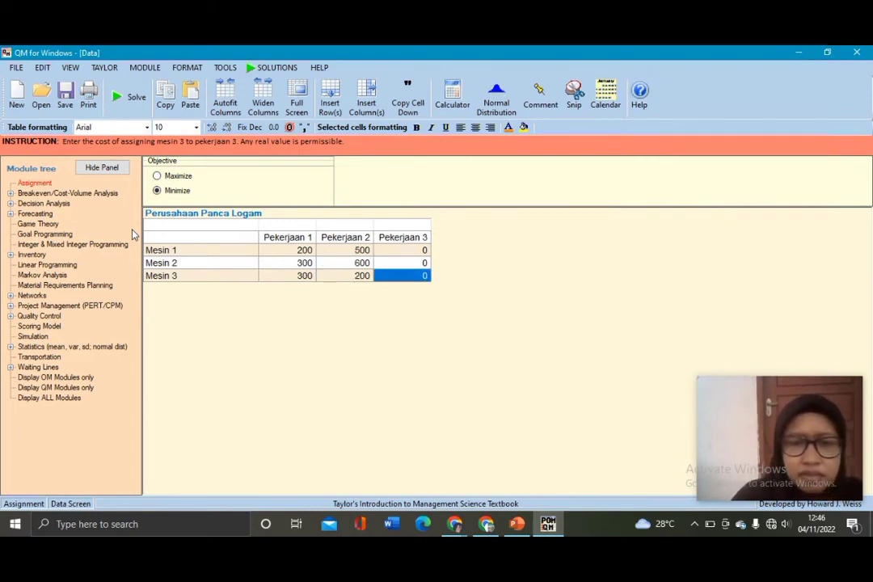
Step: Enter the Pekerjaan 3 costs: 300 for Mesin 1, 200 for Mesin 2 and 175 for Mesin 3
type("300")
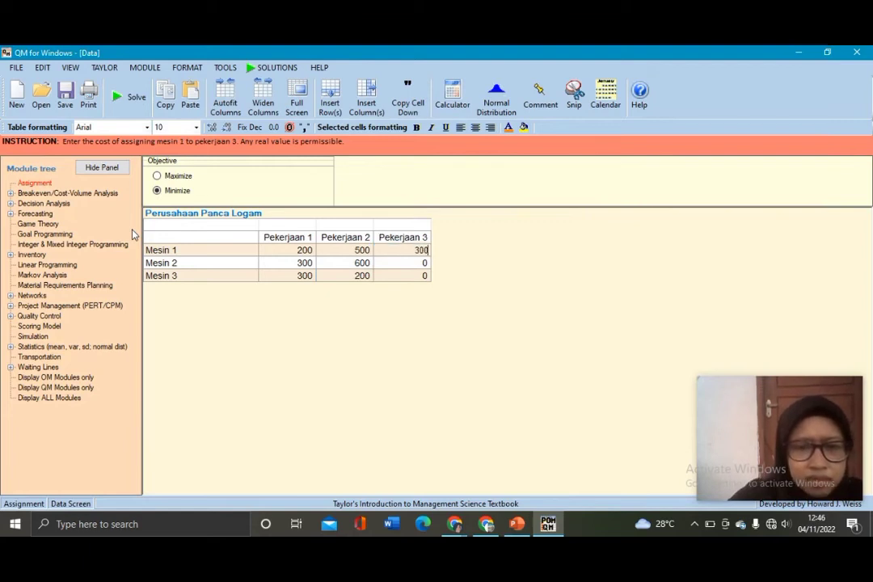
key("Return")
type("200")
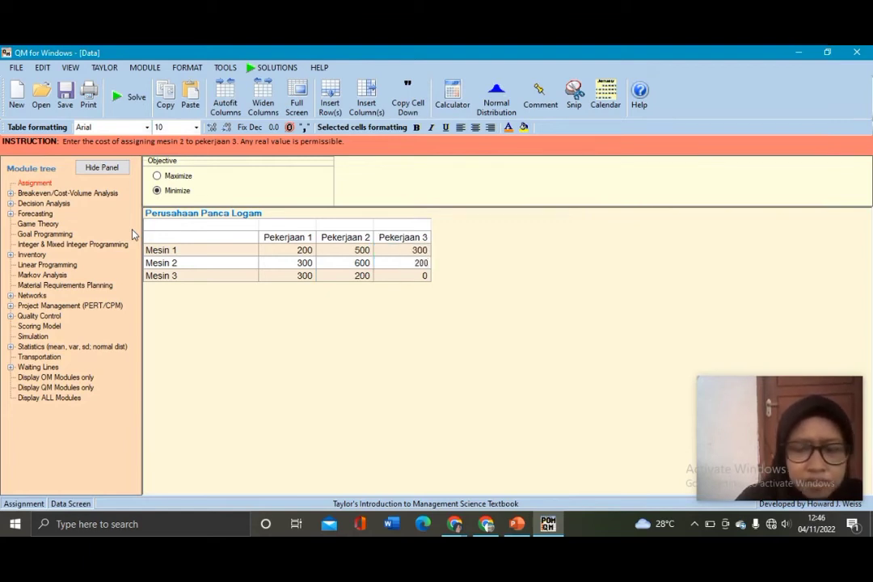
key("Return")
type("175")
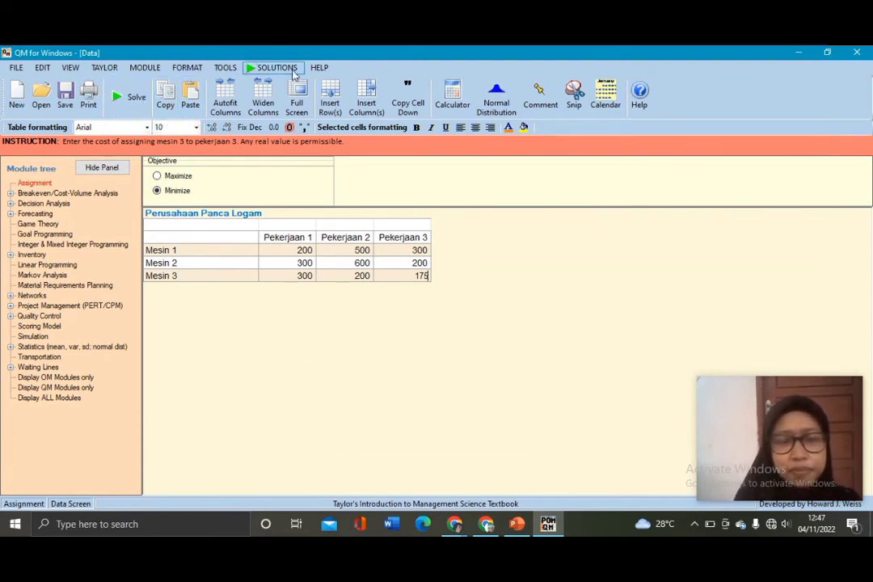
Step: Solve the assignment problem and place the Assignment List window beside the Assignment Results window
left_click(136, 96)
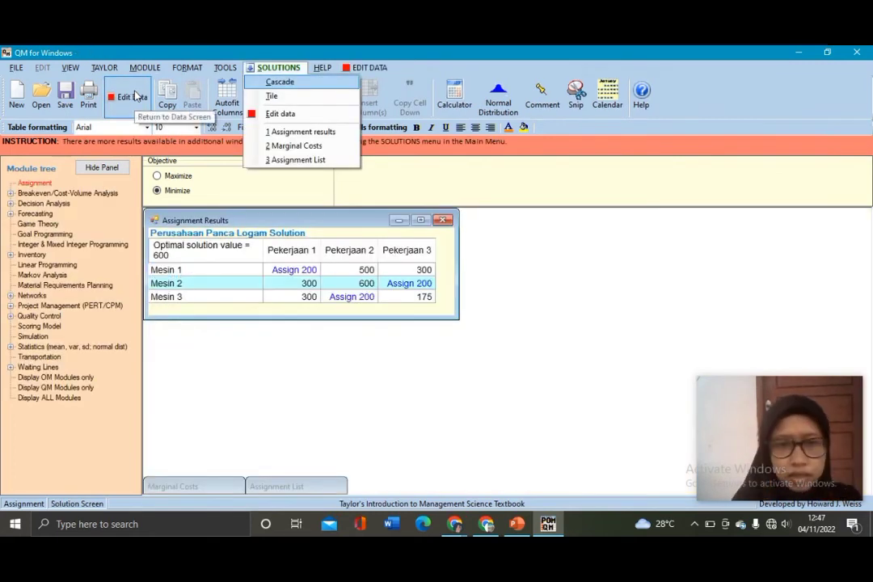
left_click(273, 162)
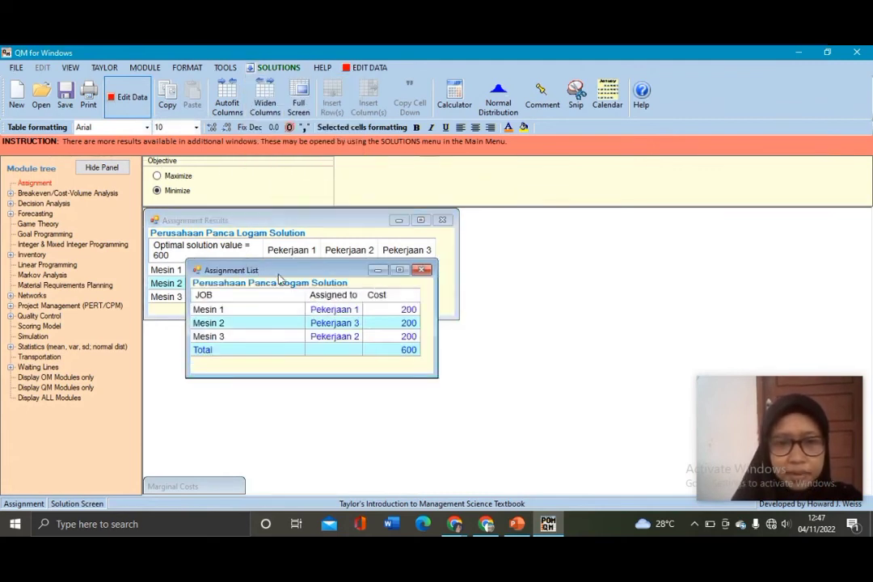
left_click_drag(278, 277, 553, 226)
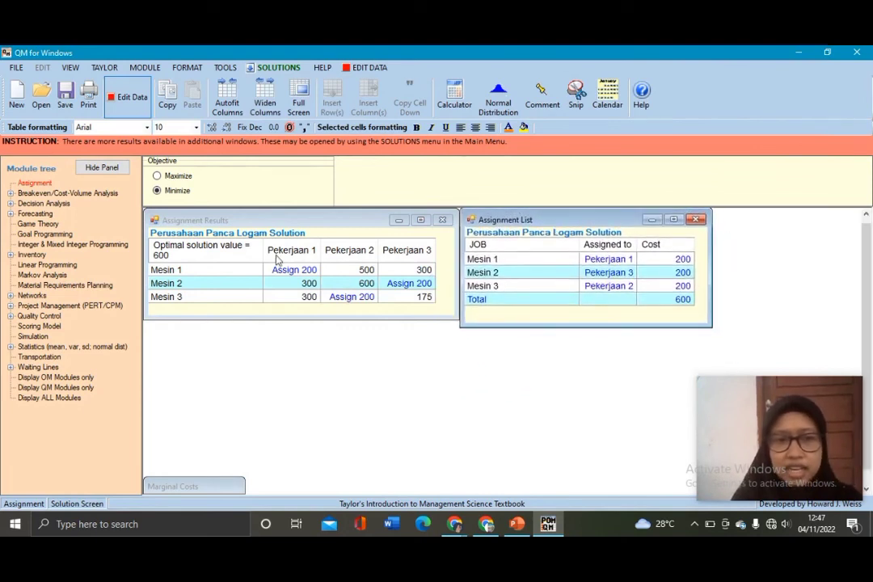